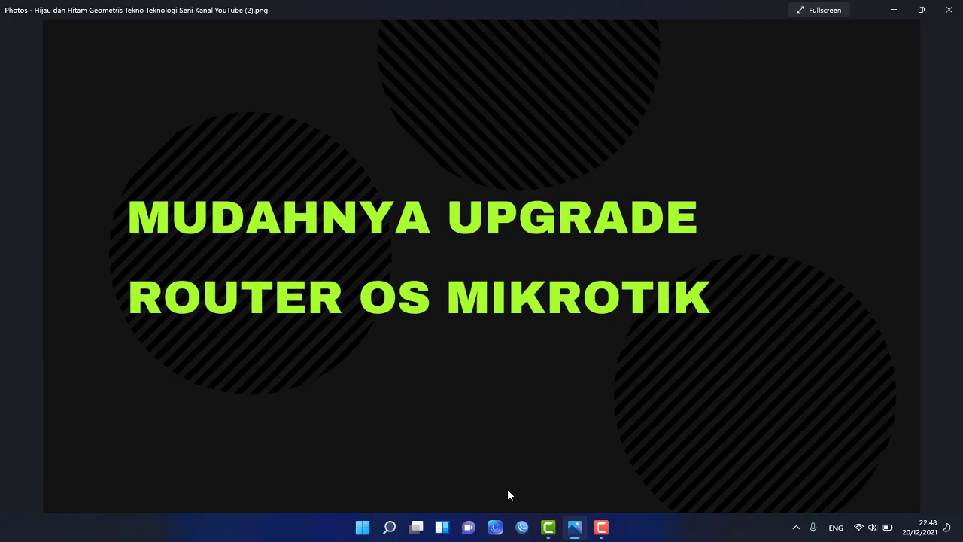
# Switch to WinBox and filter the managed address list to the HTJ group
pyautogui.click(521, 527)
pyautogui.click(741, 210)
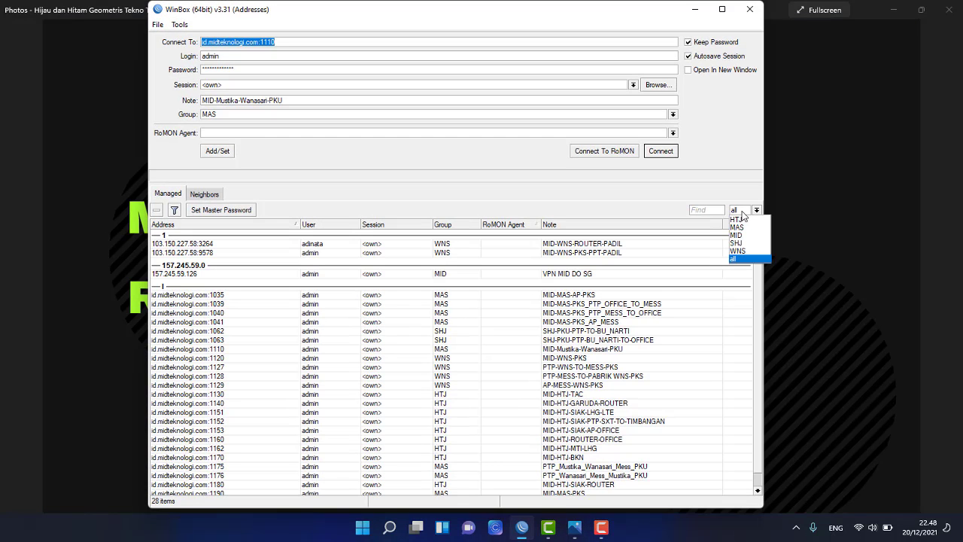
pyautogui.click(736, 219)
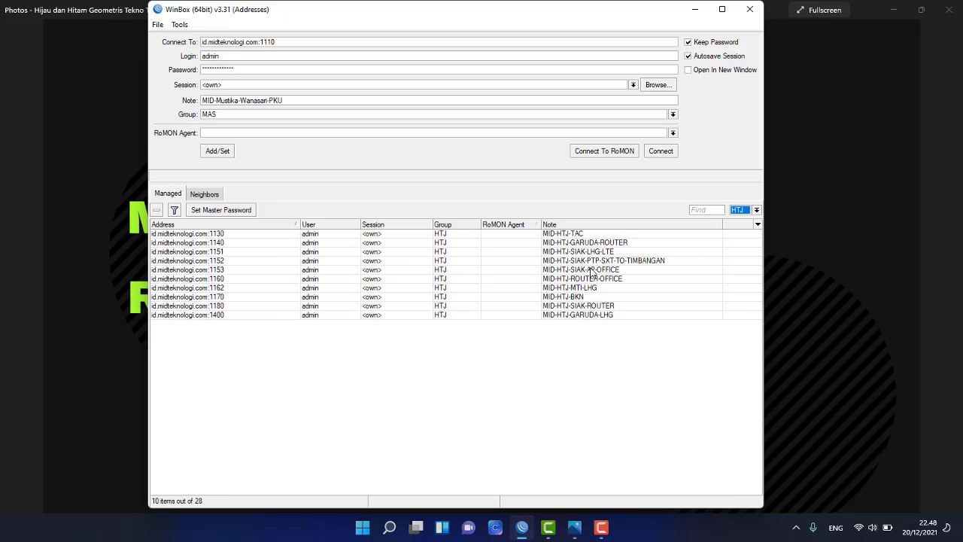
# Connect to the saved MID-HTJ-GARUDA-ROUTER entry using its stored login
pyautogui.click(600, 243)
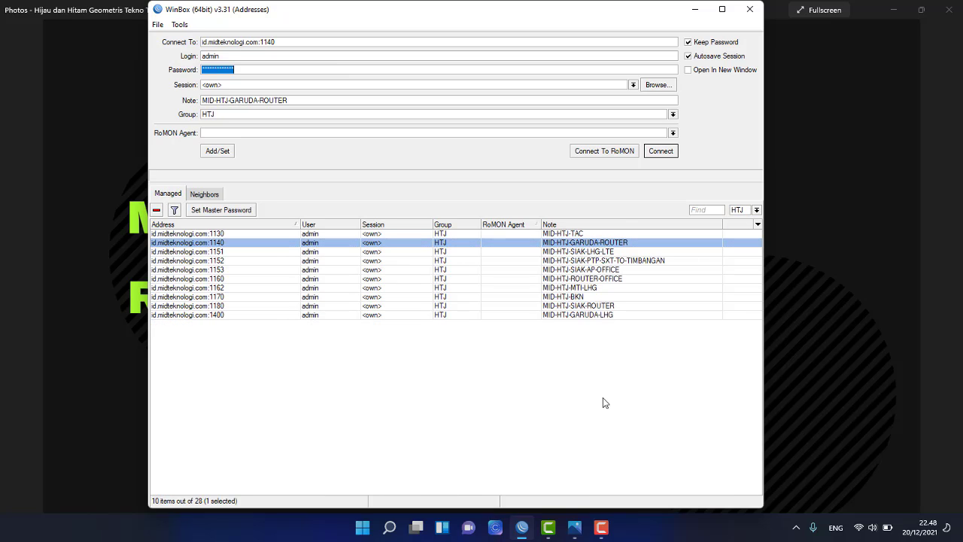
pyautogui.press('Down')
pyautogui.press('Up')
pyautogui.press('Down')
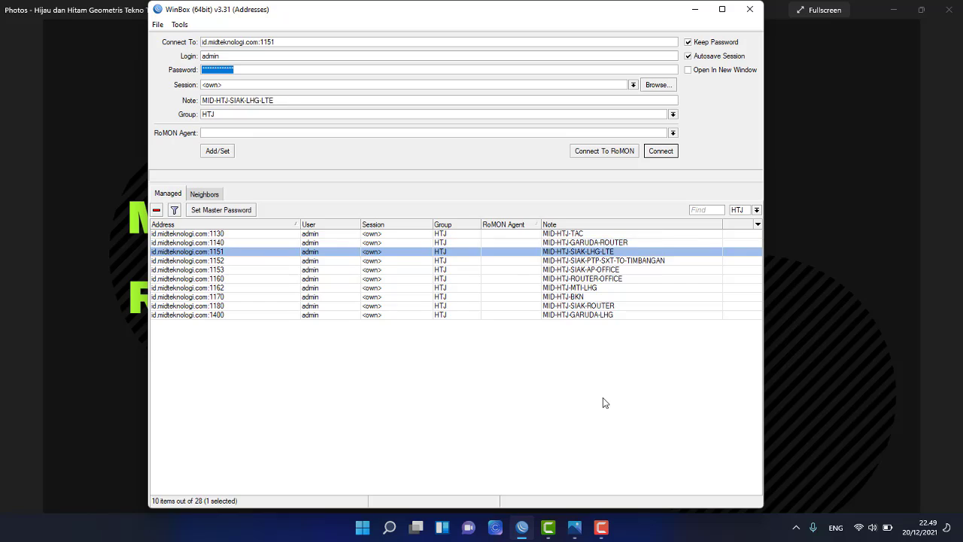
pyautogui.press('Up')
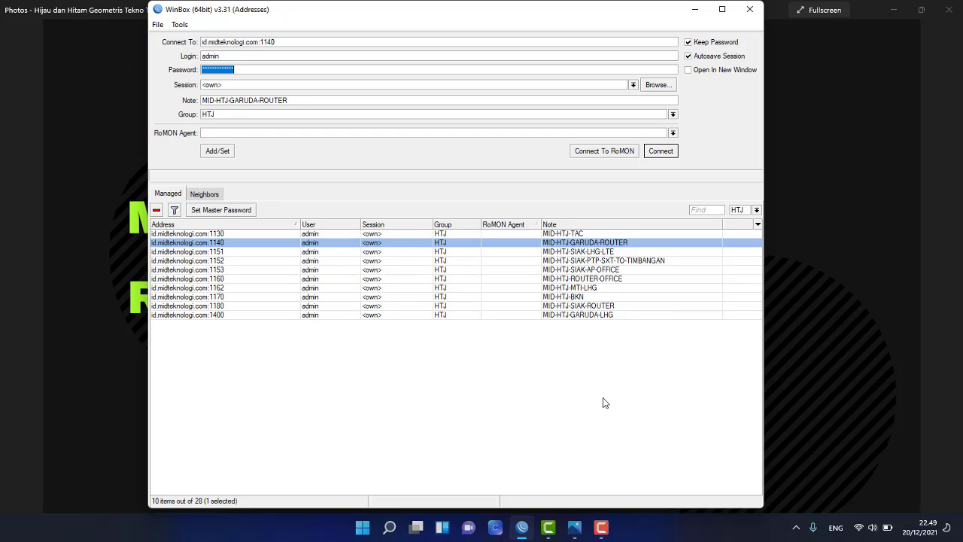
pyautogui.press('Down')
pyautogui.press('Up')
pyautogui.press('Return')
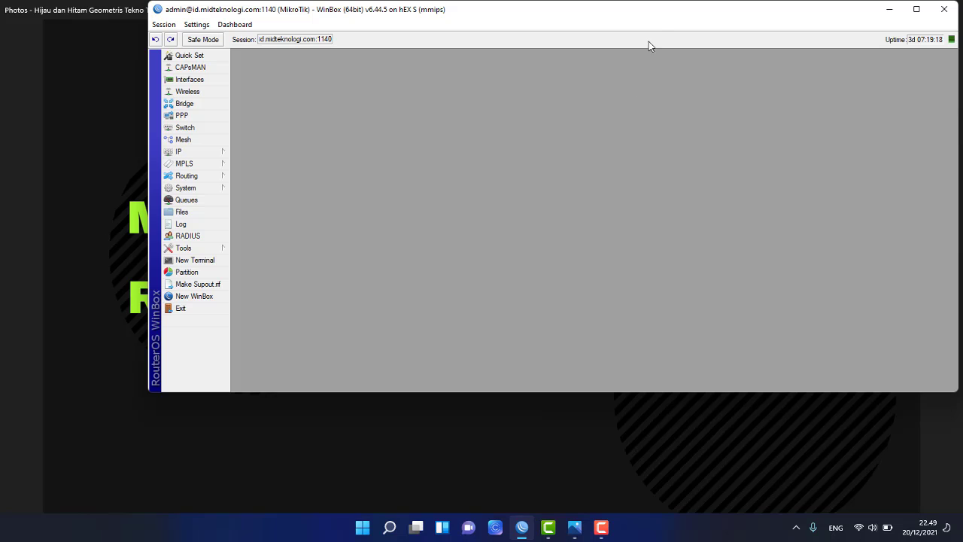
# Make the router session window narrower and taller, and open the system's package list
pyautogui.moveTo(658, 15); pyautogui.dragTo(619, 43)
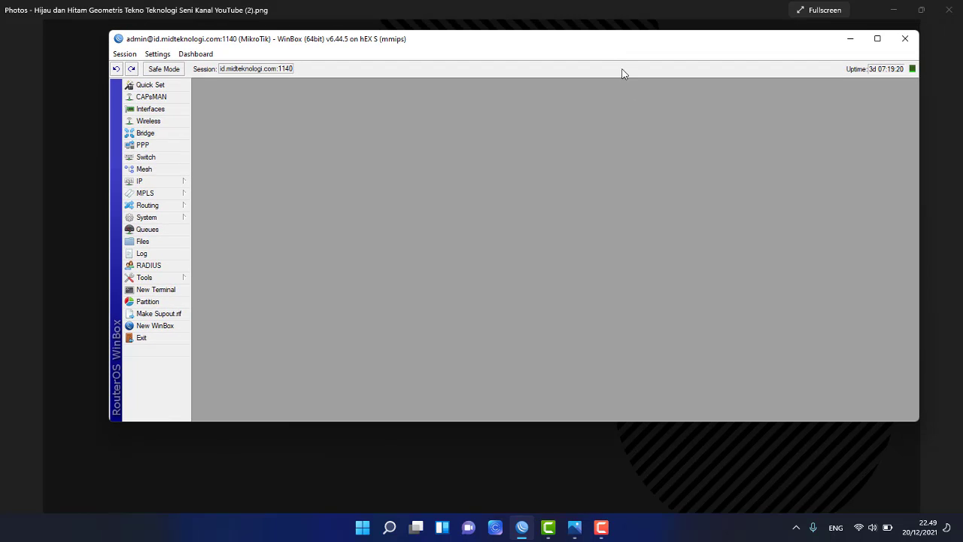
pyautogui.moveTo(918, 420); pyautogui.dragTo(738, 497)
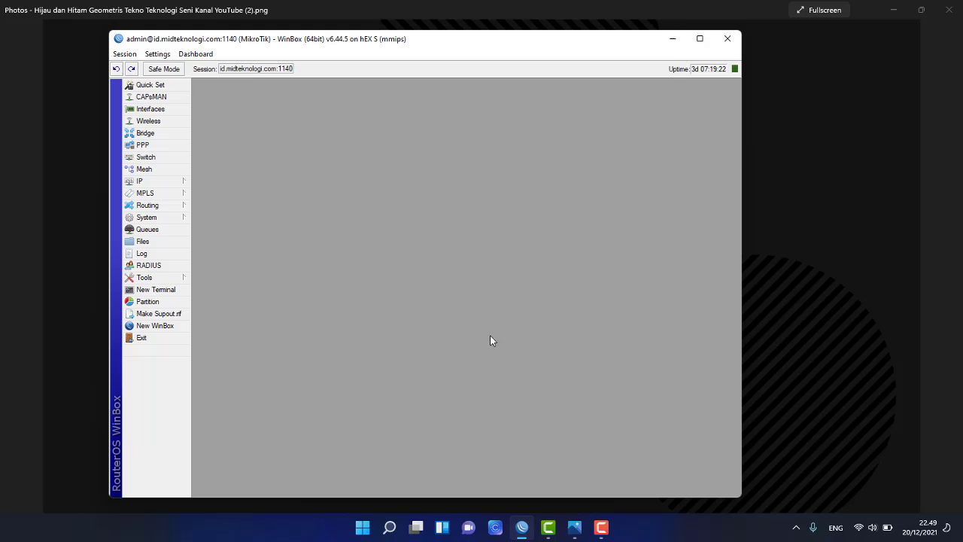
pyautogui.click(150, 108)
pyautogui.press('Escape')
pyautogui.click(154, 218)
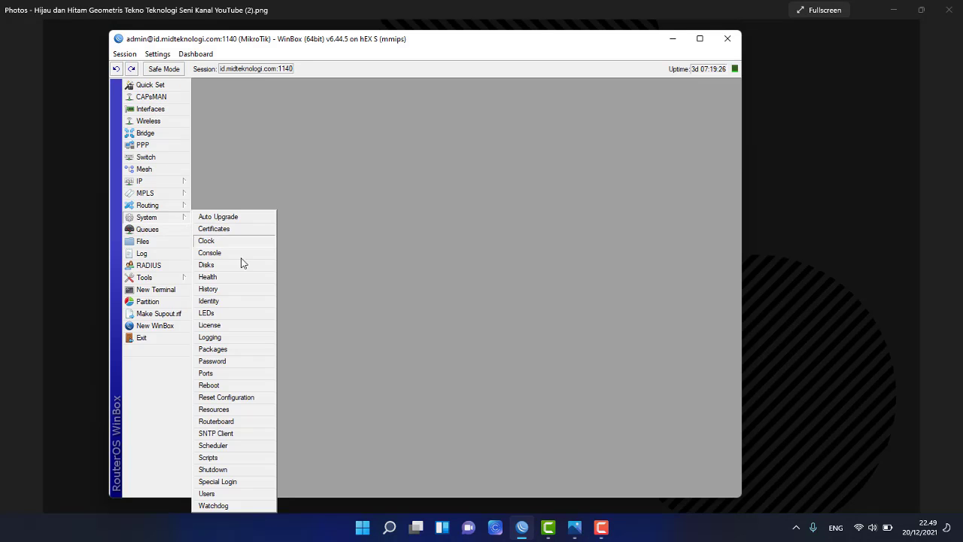
pyautogui.click(231, 352)
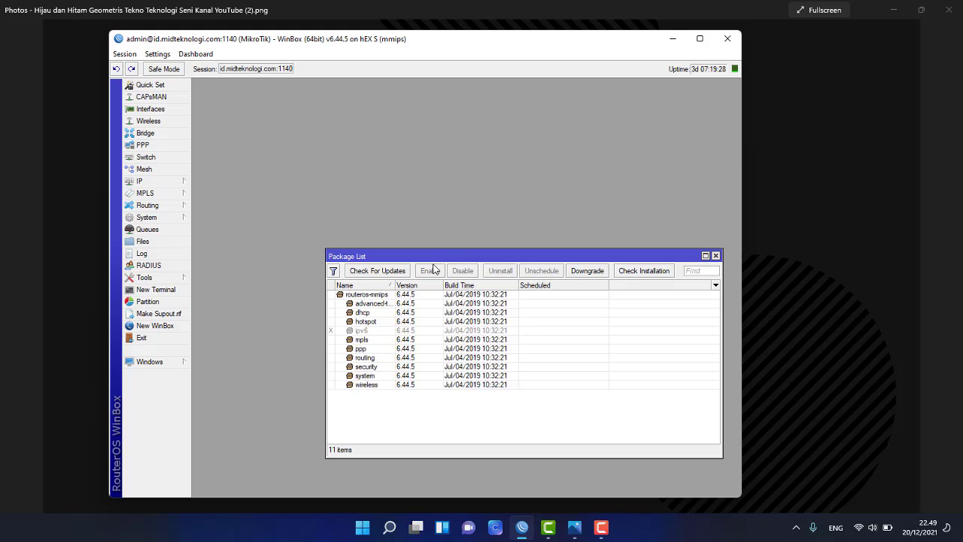
# Widen the package list's Name column and open the update check for the installed packages
pyautogui.moveTo(427, 247); pyautogui.dragTo(361, 174)
pyautogui.click(352, 229)
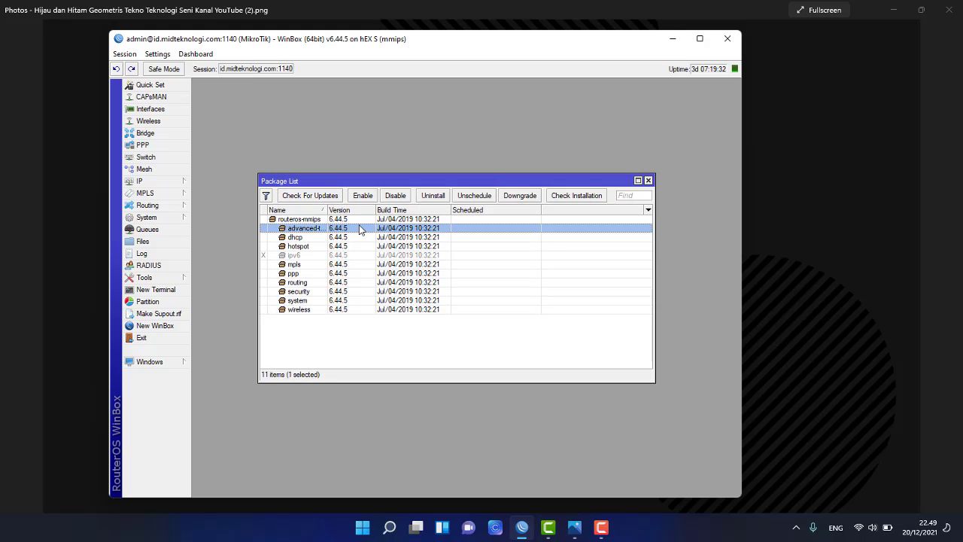
pyautogui.moveTo(327, 210); pyautogui.dragTo(349, 210)
pyautogui.click(330, 196)
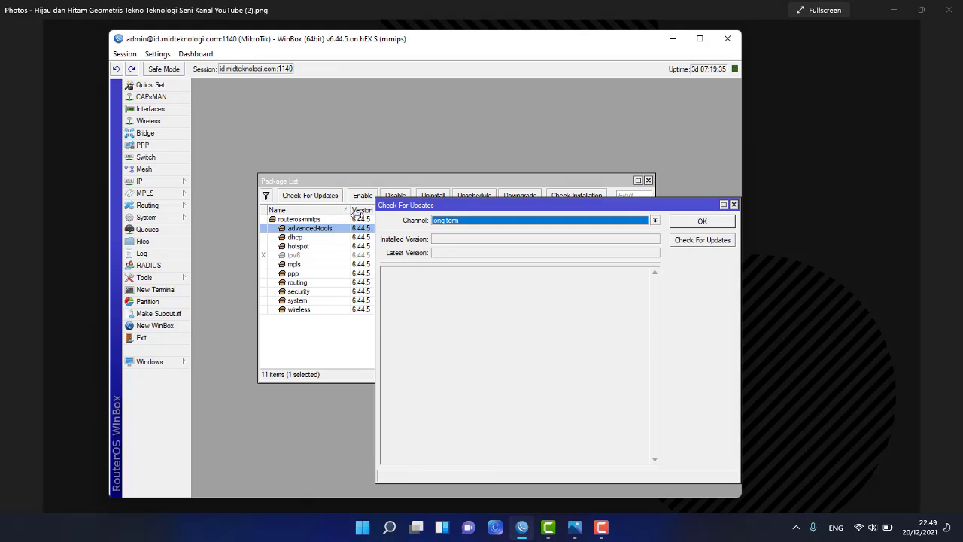
pyautogui.moveTo(450, 204); pyautogui.dragTo(408, 101)
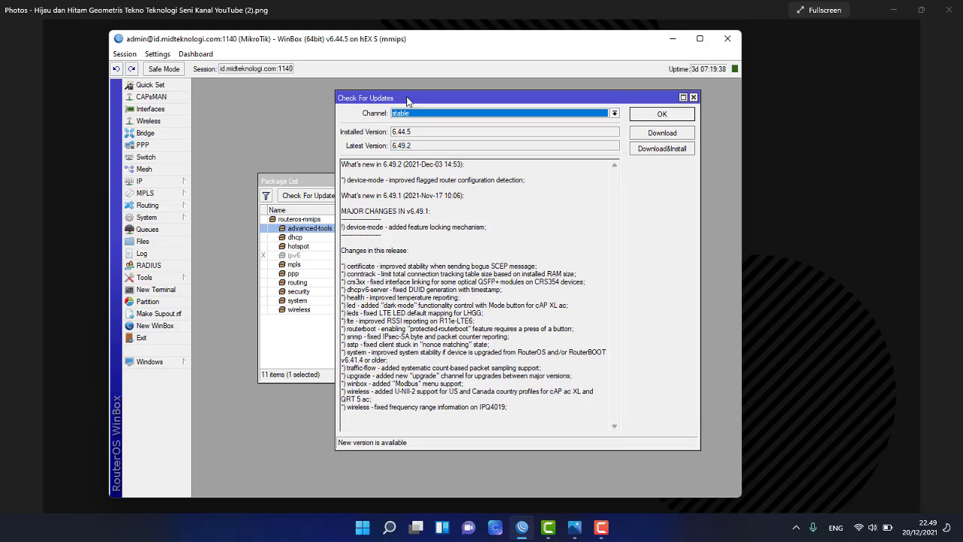
# Compare the installed and latest versions, and download and install the RouterOS 6.49.2 update from the stable channel
pyautogui.click(413, 114)
pyautogui.click(405, 132)
pyautogui.moveTo(425, 134); pyautogui.dragTo(377, 148)
pyautogui.click(545, 147)
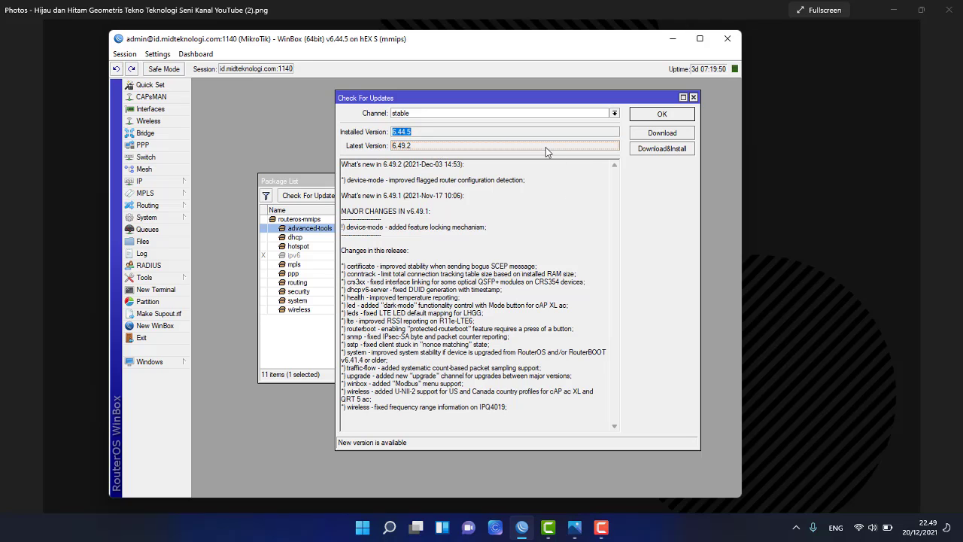
pyautogui.click(497, 136)
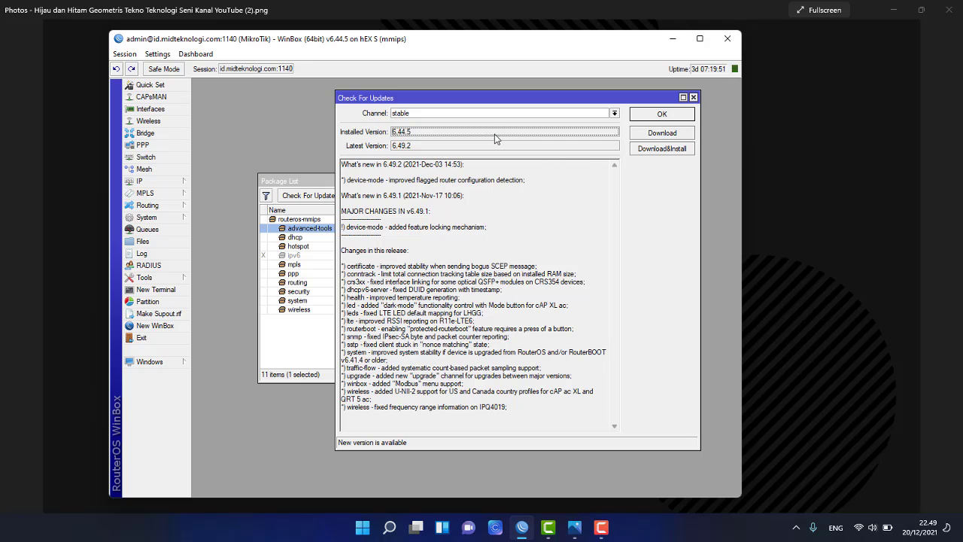
pyautogui.click(664, 150)
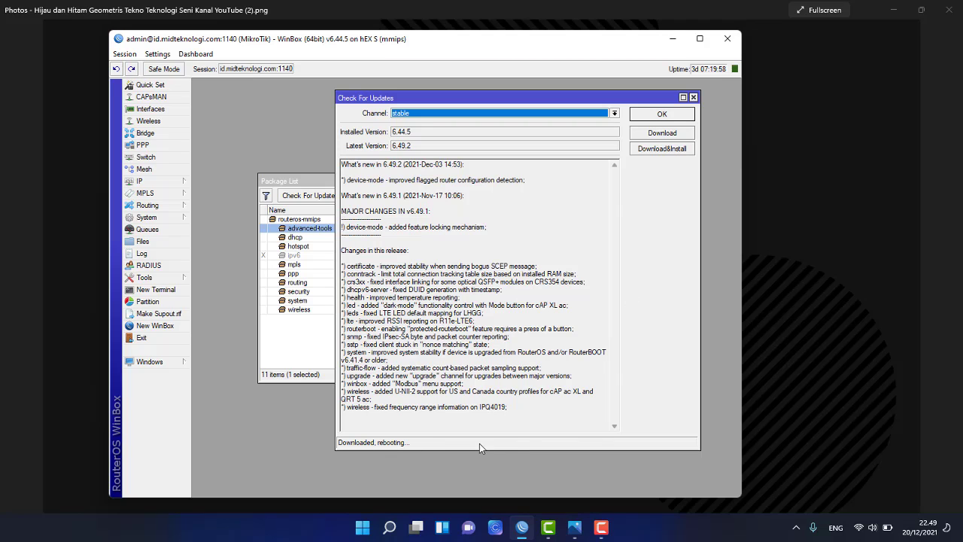
pyautogui.click(154, 109)
pyautogui.click(147, 169)
pyautogui.click(160, 207)
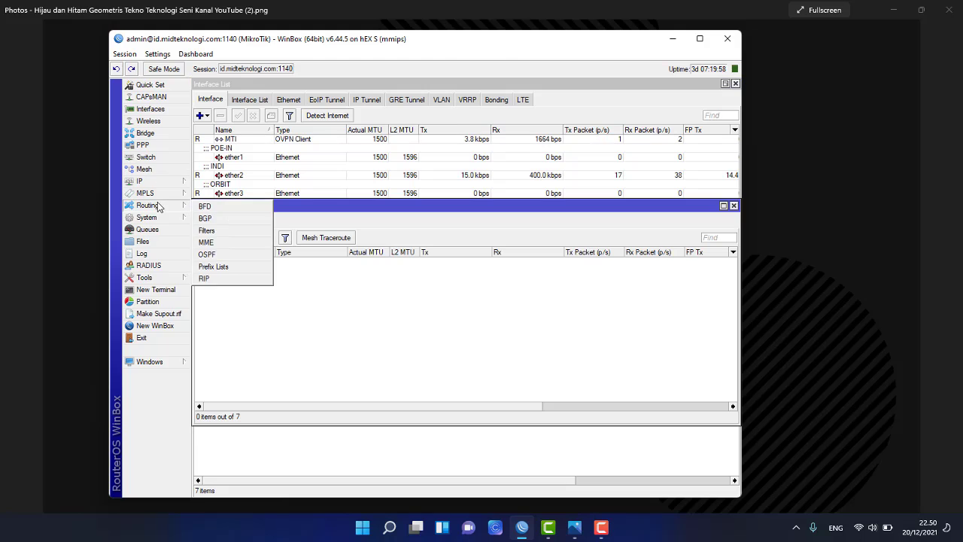
pyautogui.click(148, 265)
pyautogui.press('Escape')
pyautogui.press('Escape')
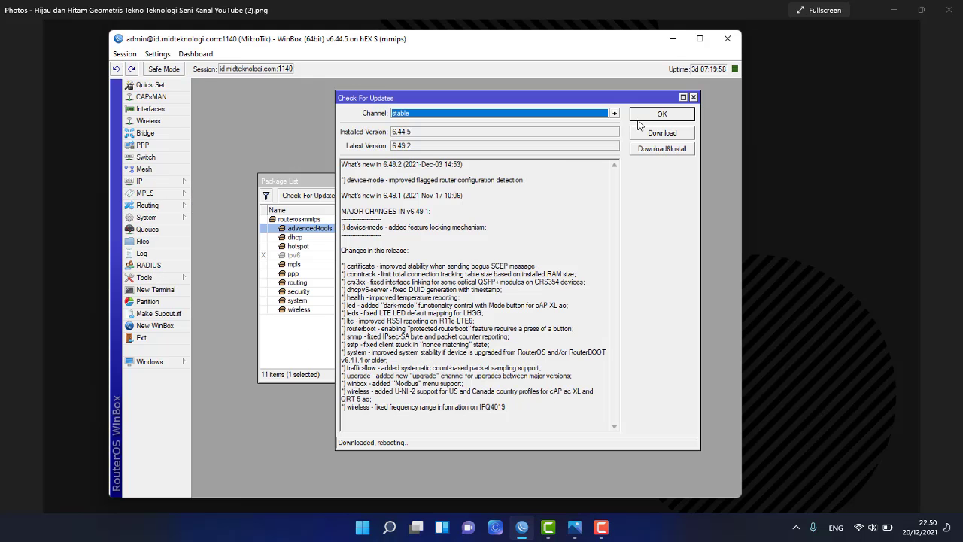
# Close the router session and reopen WinBox with the managed list filtered to the HTJ group
pyautogui.click(640, 121)
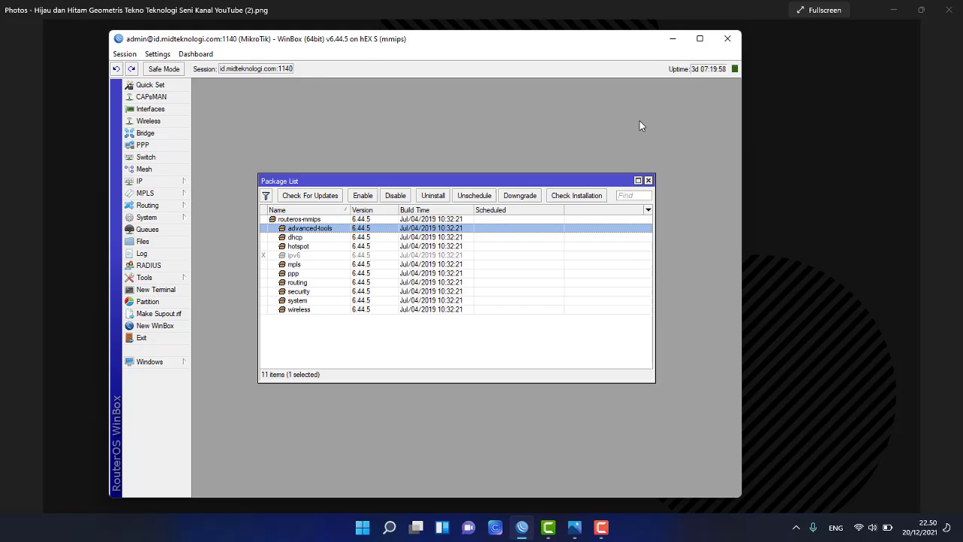
pyautogui.click(728, 39)
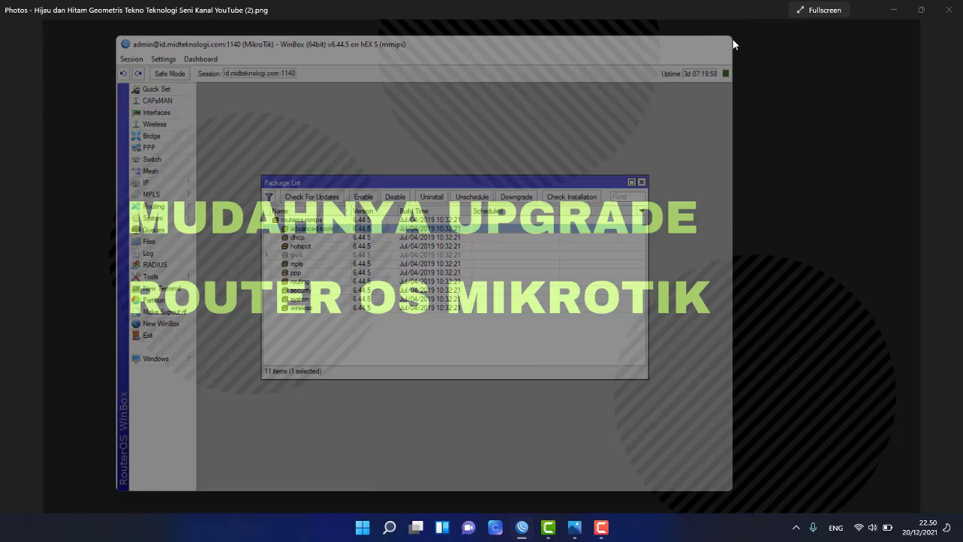
pyautogui.click(531, 536)
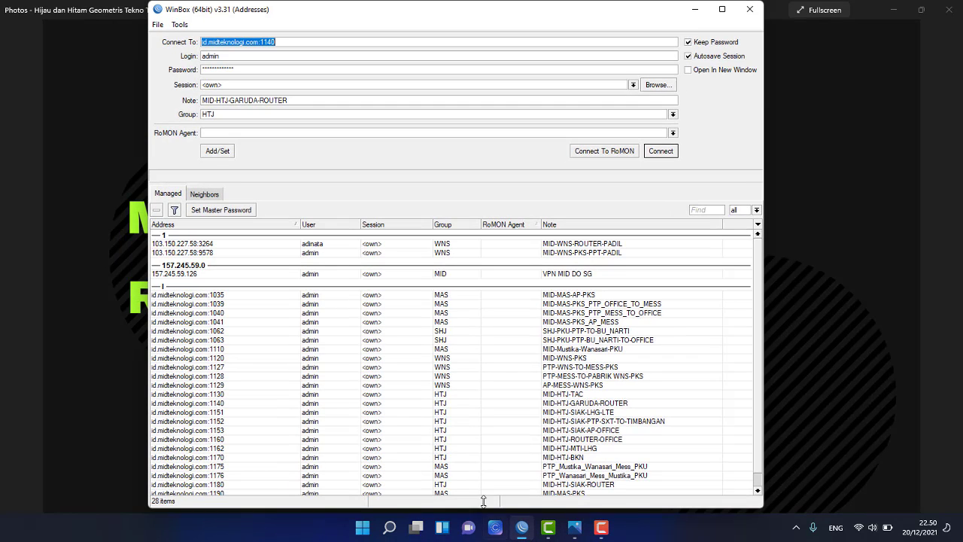
pyautogui.click(750, 212)
pyautogui.click(749, 220)
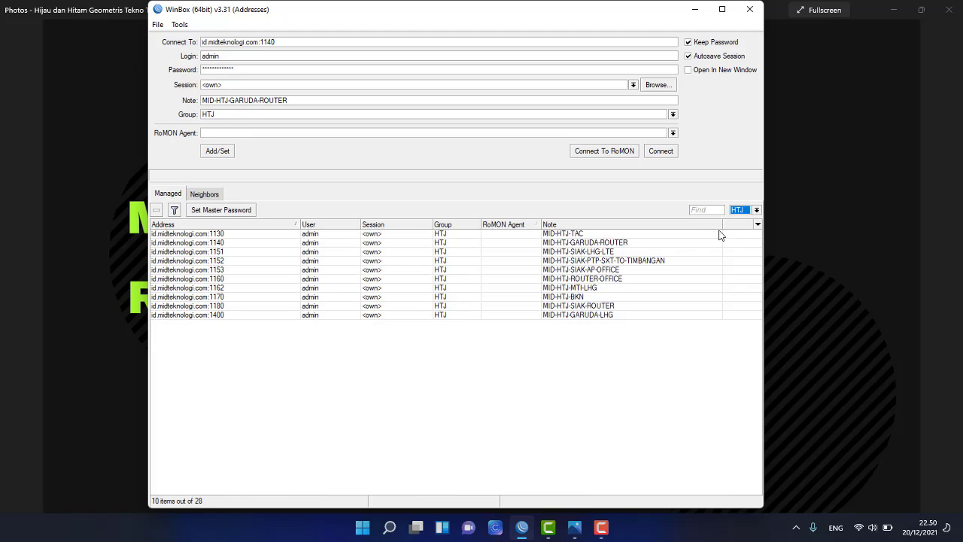
# Try to reconnect to the MID-HTJ-GARUDA-ROUTER entry, repeating the attempt during the reboot
pyautogui.doubleClick(639, 246)
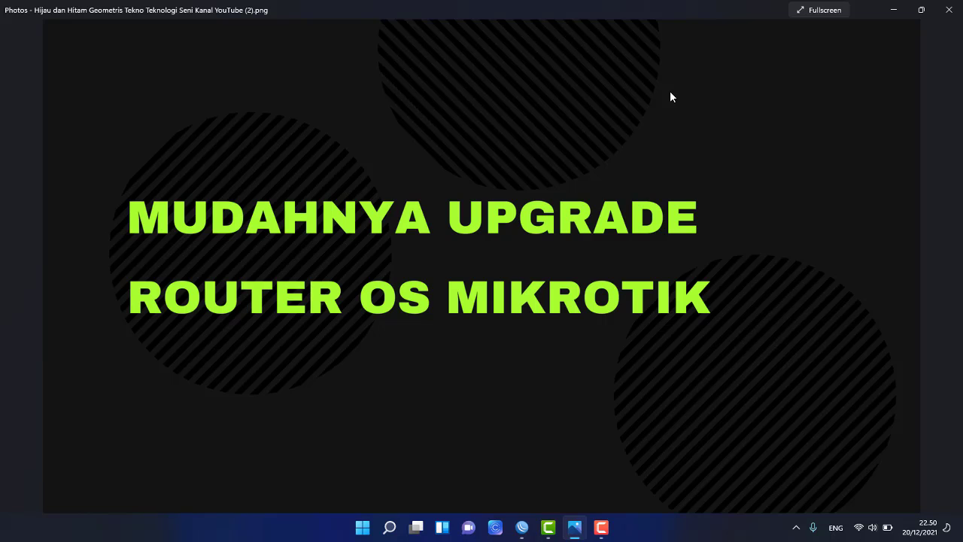
pyautogui.click(522, 528)
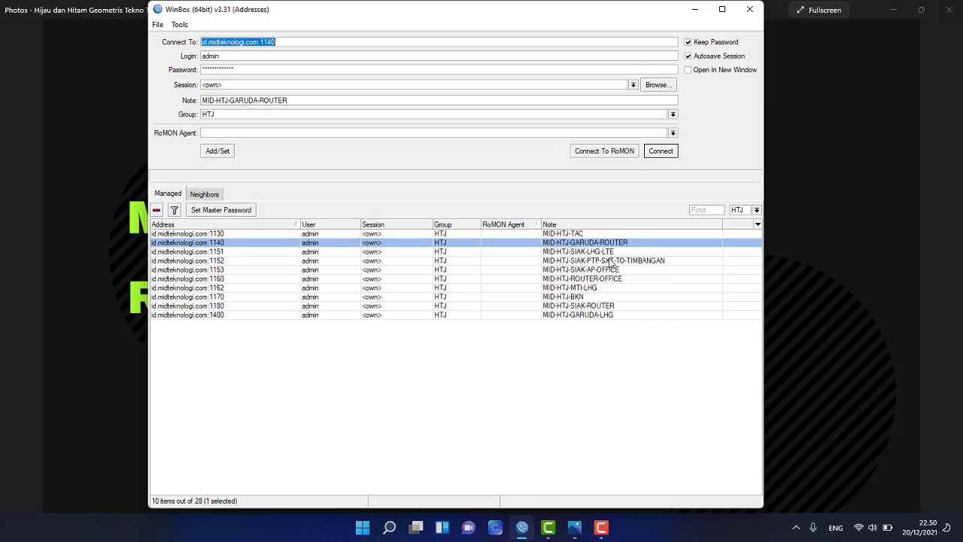
pyautogui.doubleClick(604, 242)
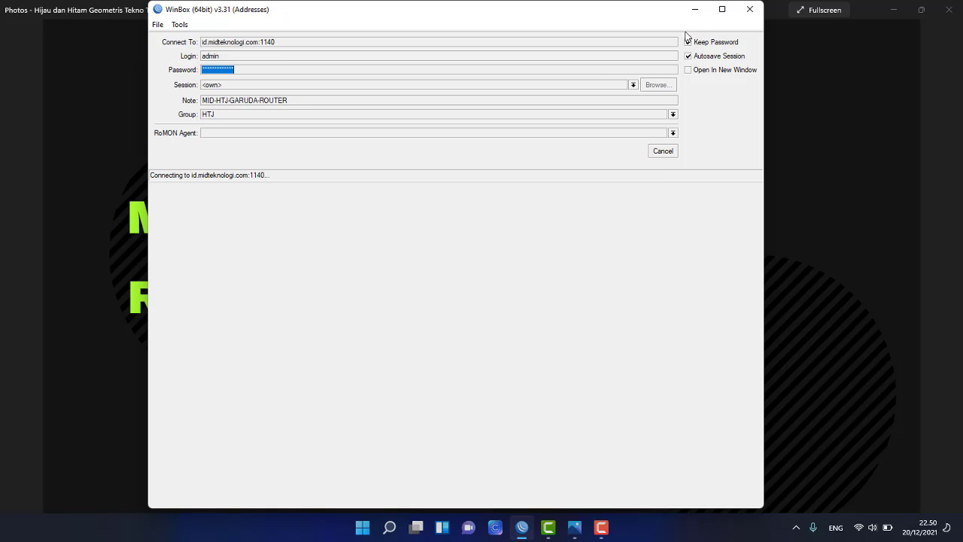
pyautogui.click(695, 9)
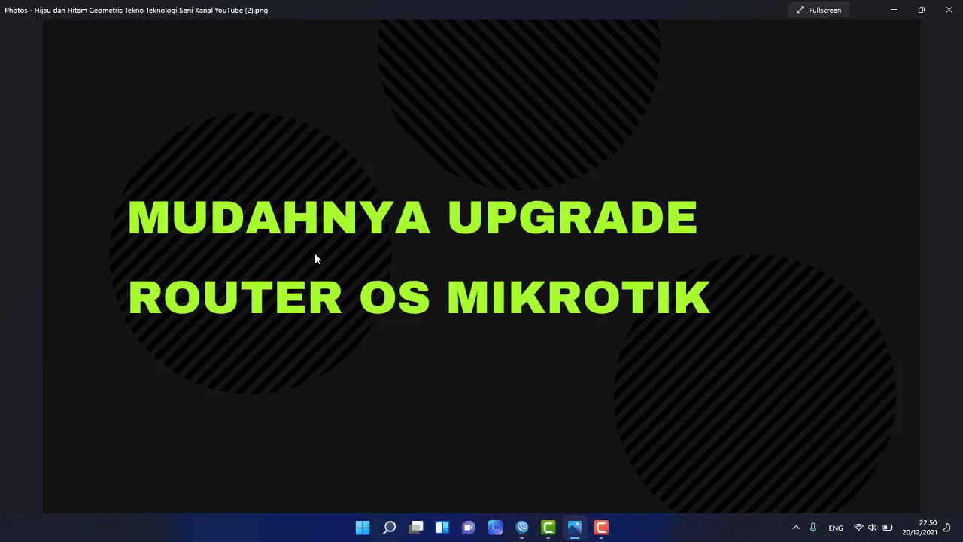
pyautogui.click(522, 527)
pyautogui.press('Return')
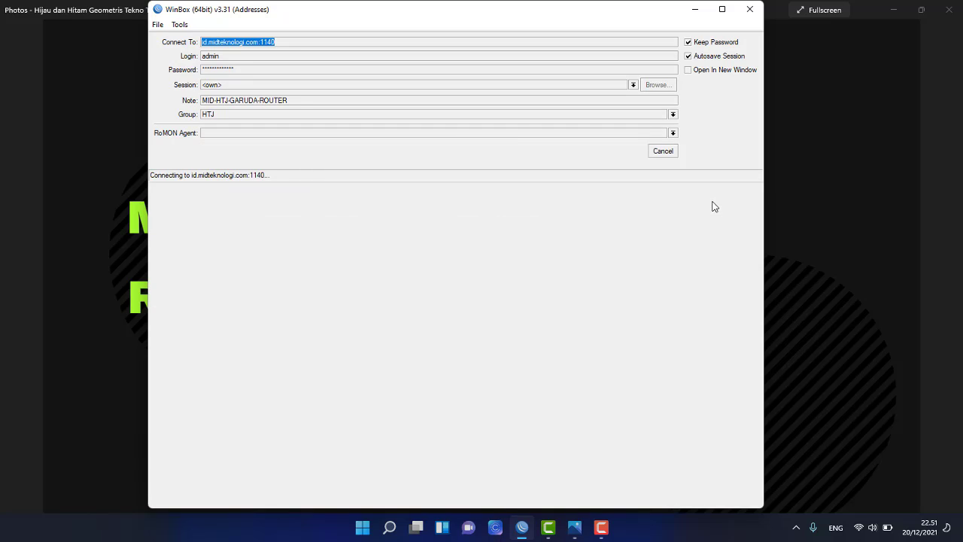
# Restart the connection attempt to MID-HTJ-GARUDA-ROUTER and cancel it
pyautogui.moveTo(206, 42); pyautogui.dragTo(355, 23)
pyautogui.doubleClick(304, 43)
pyautogui.click(661, 152)
pyautogui.click(661, 151)
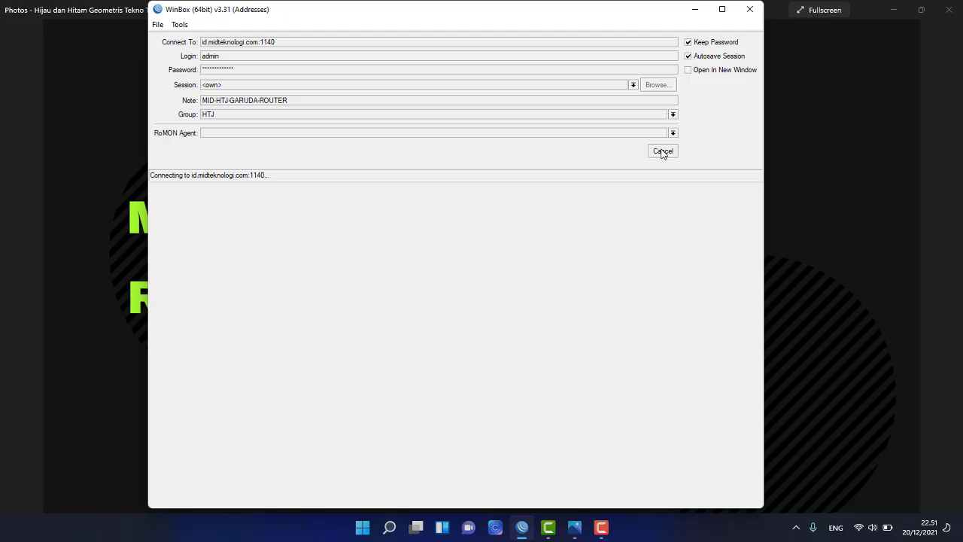
pyautogui.click(662, 154)
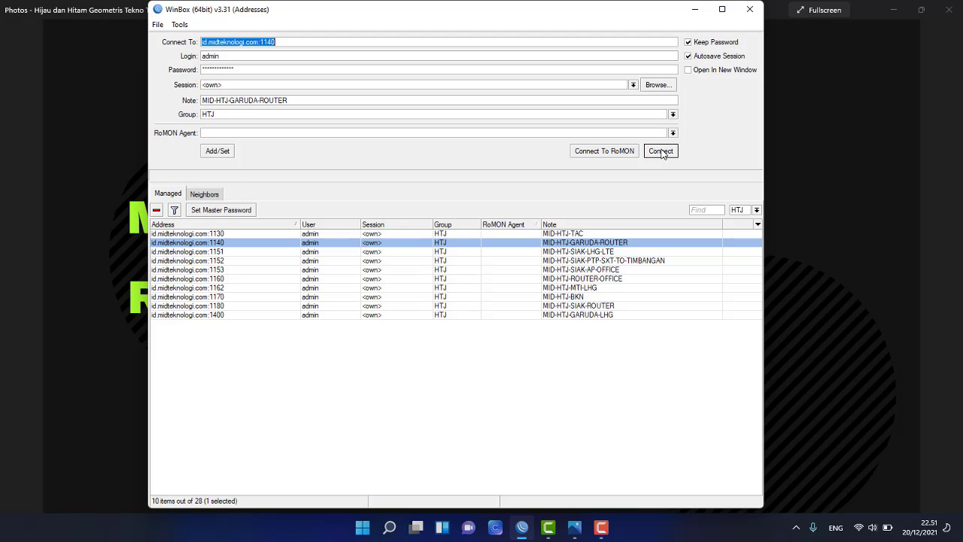
# Cancel a connection attempt to MID-HTJ-GARUDA-LHG and reconnect to MID-HTJ-GARUDA-ROUTER instead
pyautogui.doubleClick(603, 320)
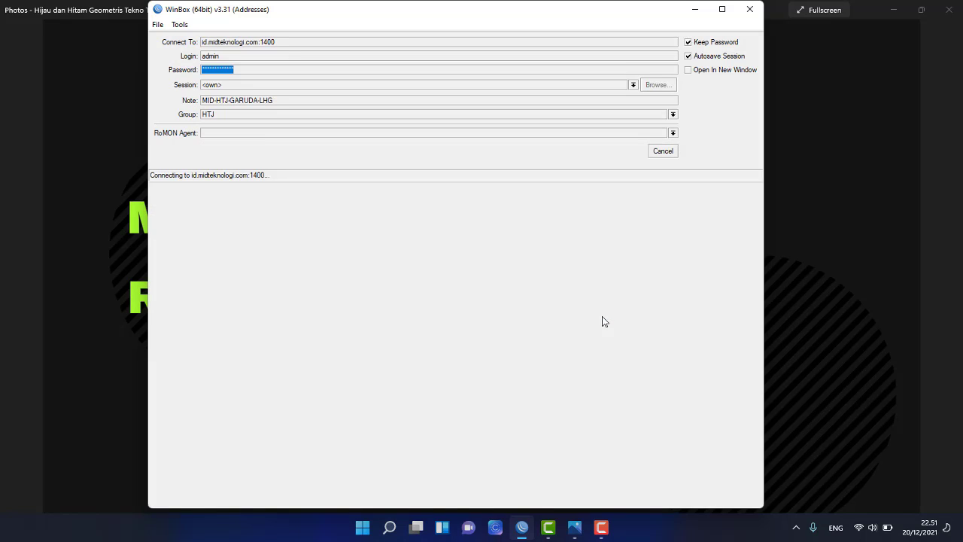
pyautogui.click(659, 154)
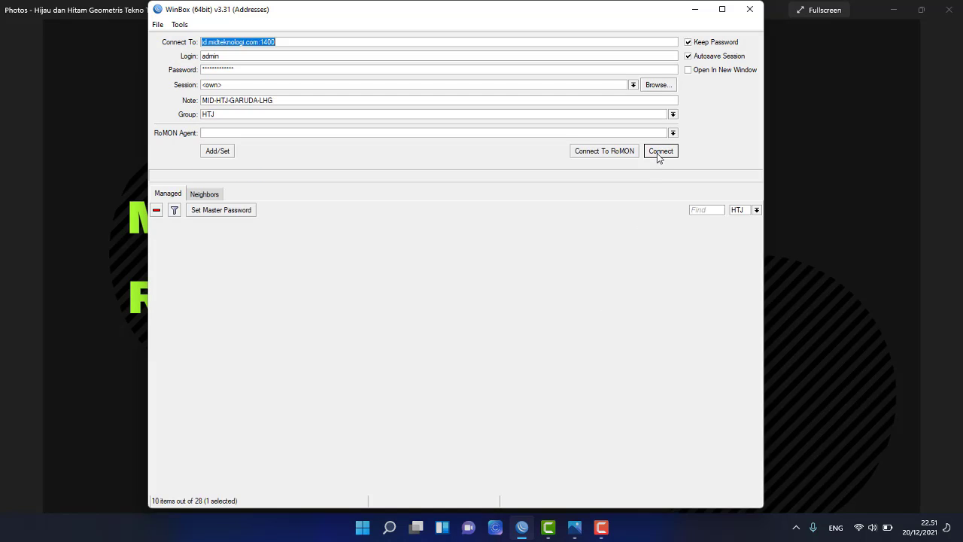
pyautogui.doubleClick(610, 242)
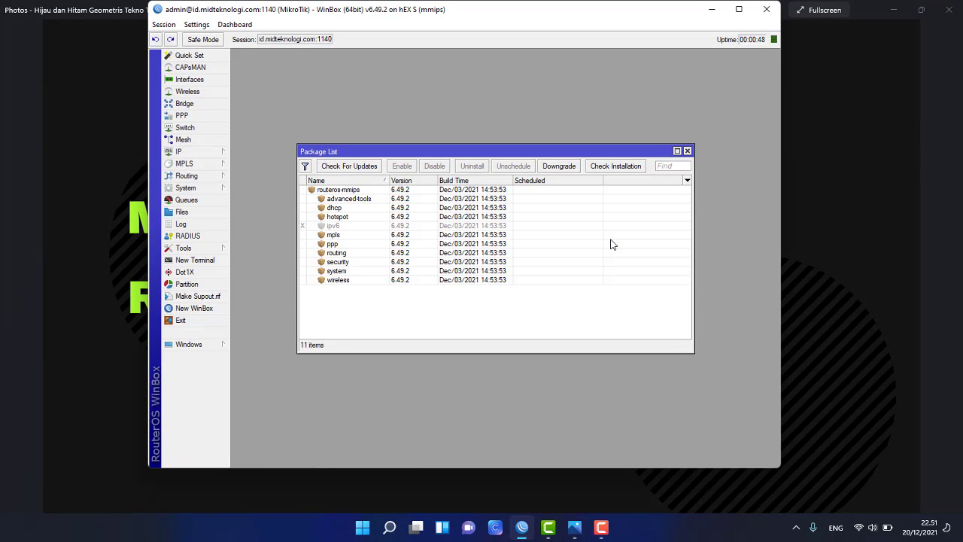
# Review the package versions and check the stable channel again for newer updates
pyautogui.click(395, 199)
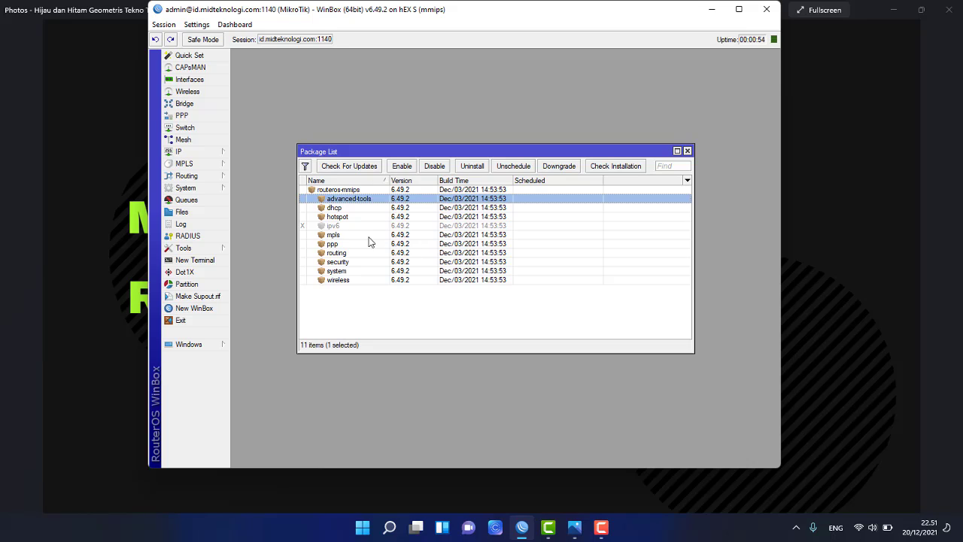
pyautogui.click(361, 167)
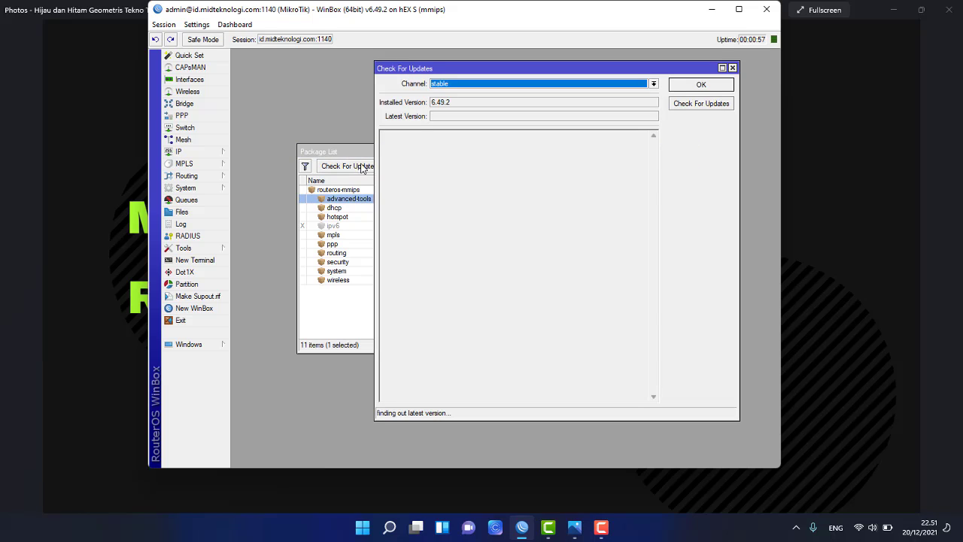
pyautogui.click(685, 108)
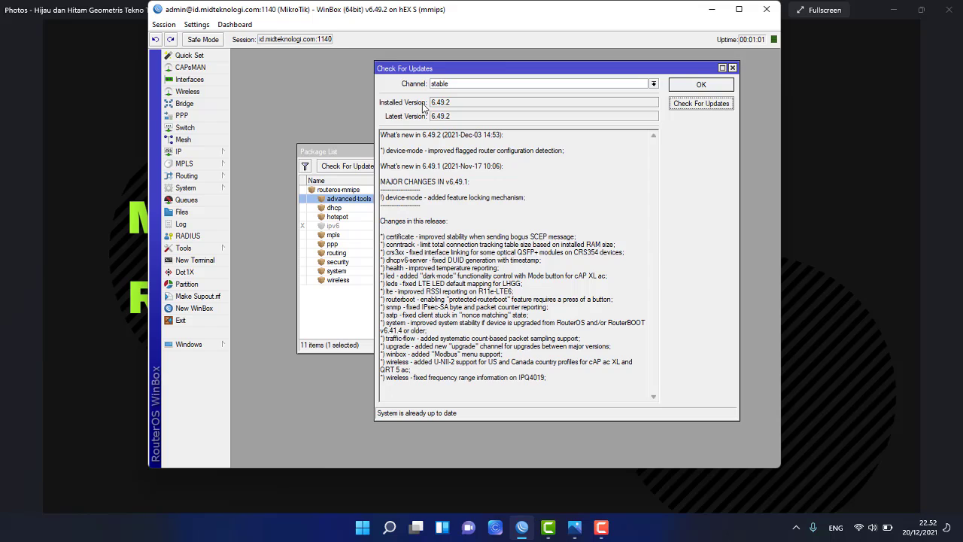
# Compare the installed RouterOS version with the latest version on the stable channel, and close the update check and package list
pyautogui.moveTo(431, 104); pyautogui.dragTo(443, 109)
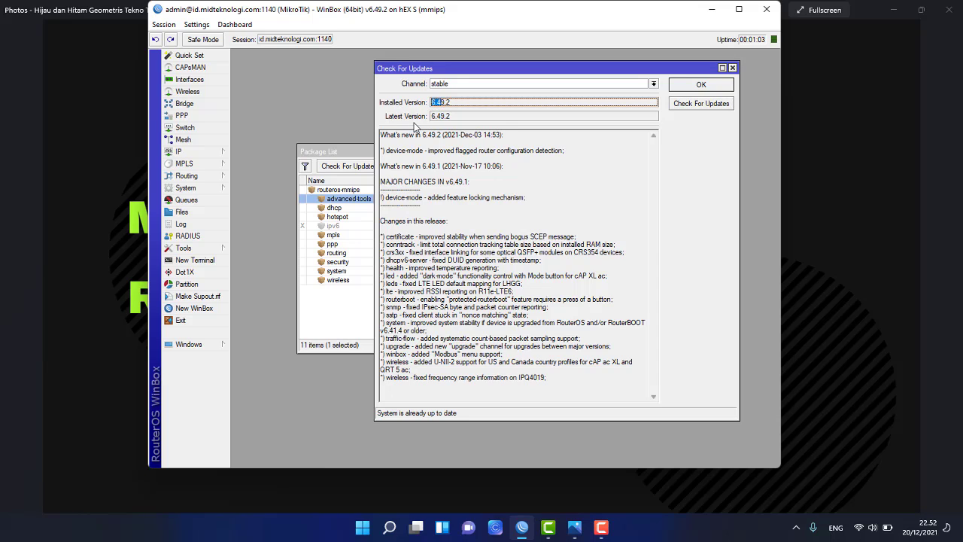
pyautogui.click(435, 118)
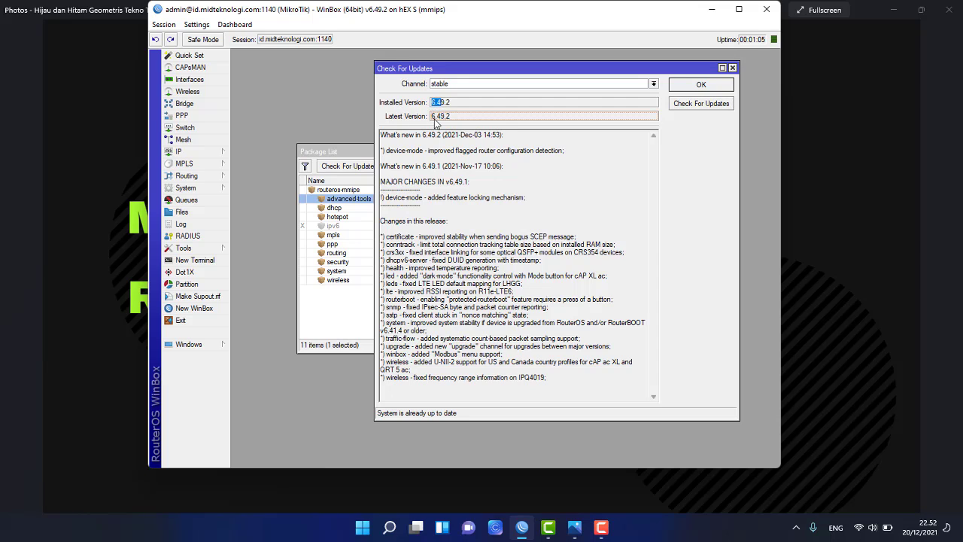
pyautogui.click(468, 105)
pyautogui.click(461, 118)
pyautogui.click(463, 105)
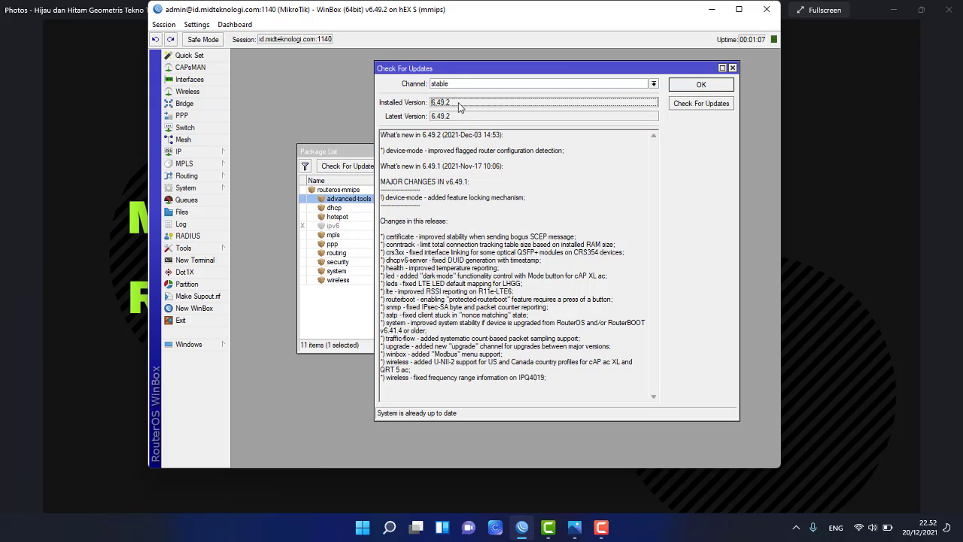
pyautogui.click(484, 122)
pyautogui.click(491, 187)
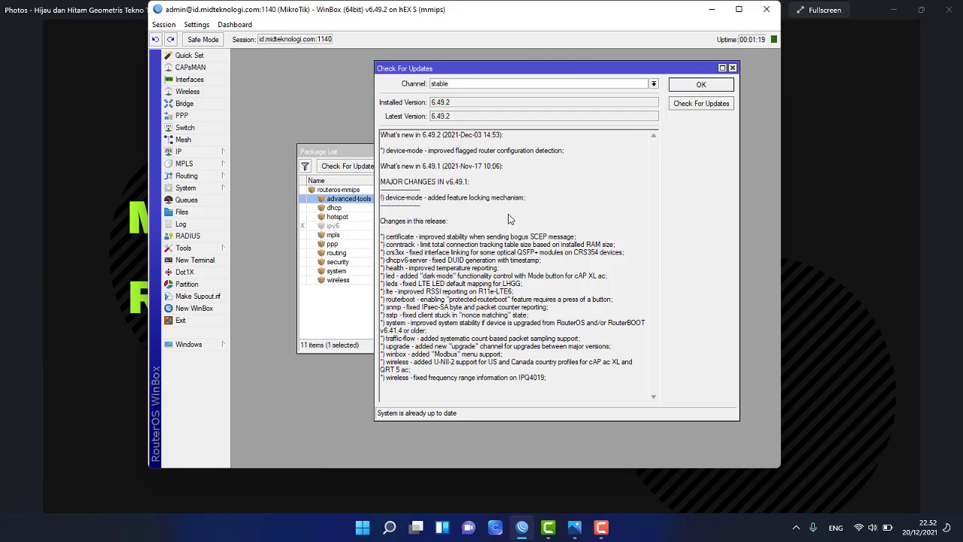
pyautogui.press('Escape')
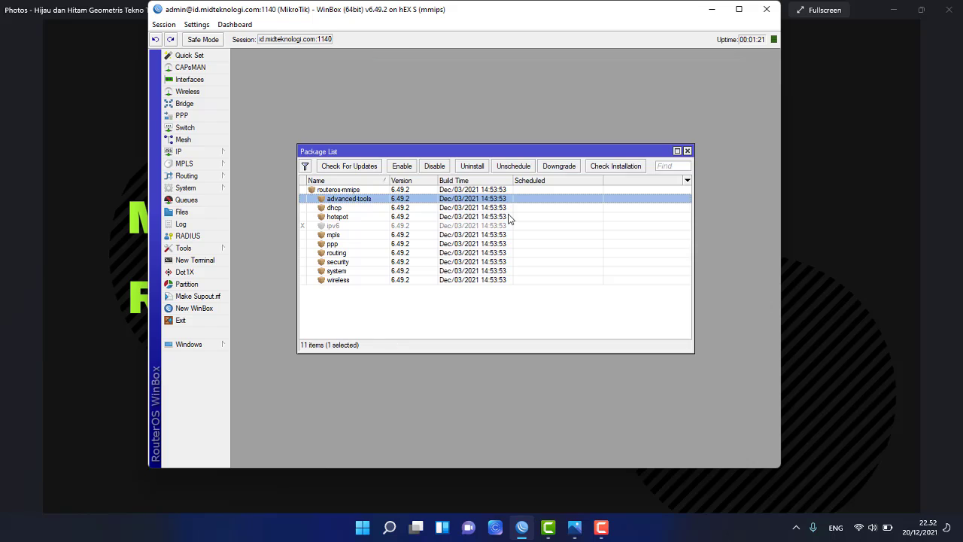
pyautogui.press('Escape')
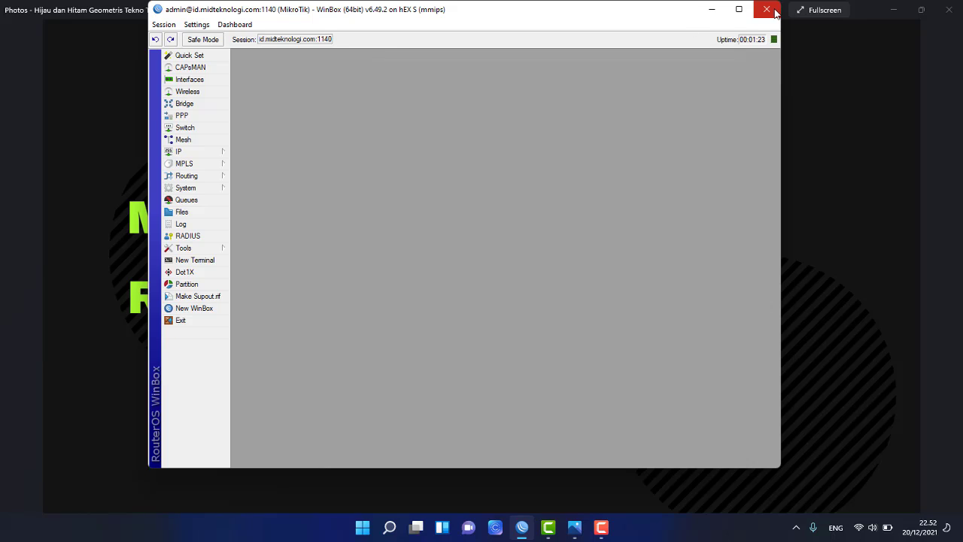